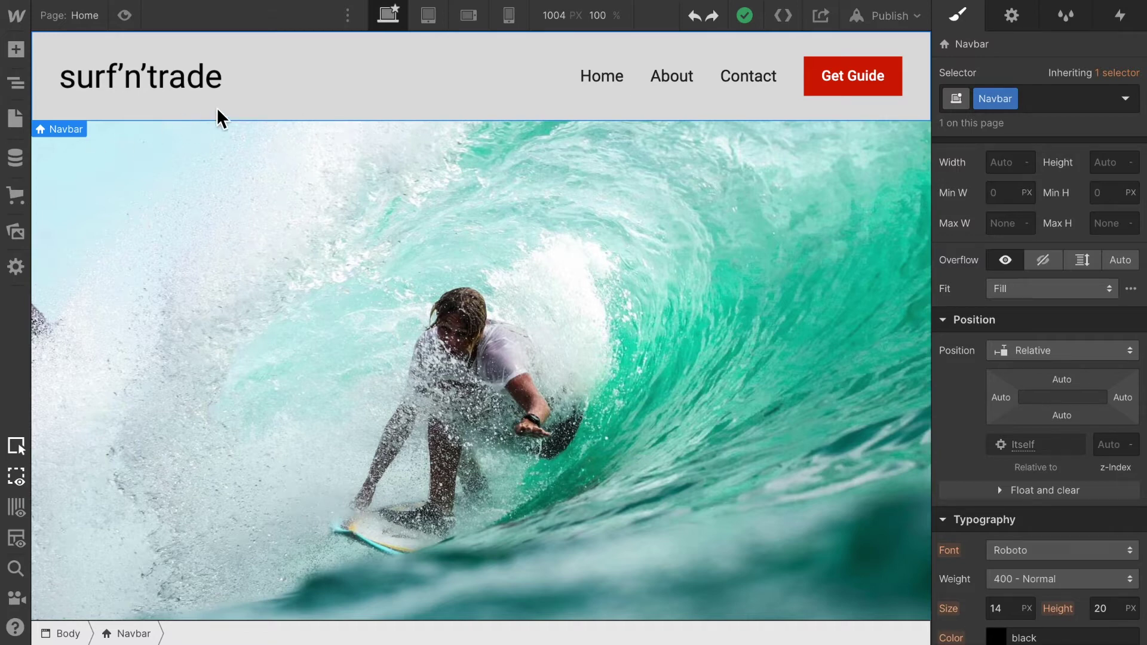
# Step: Change the navbar's background colour from light grey to the Transparent swatch
pyautogui.click(16, 83)
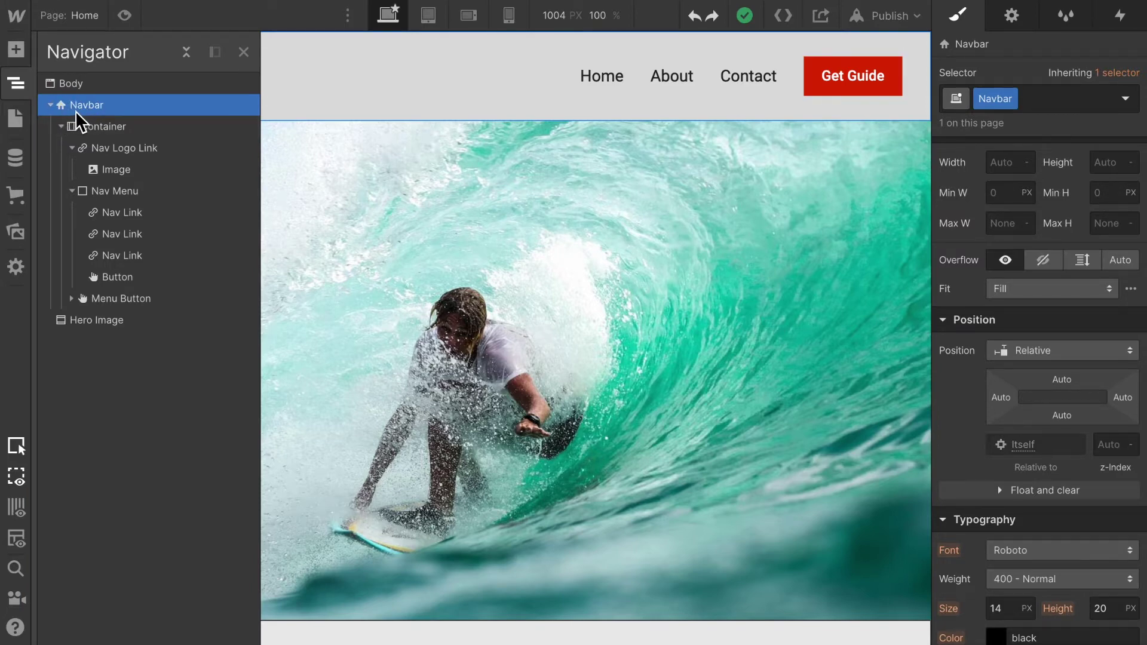
pyautogui.click(243, 52)
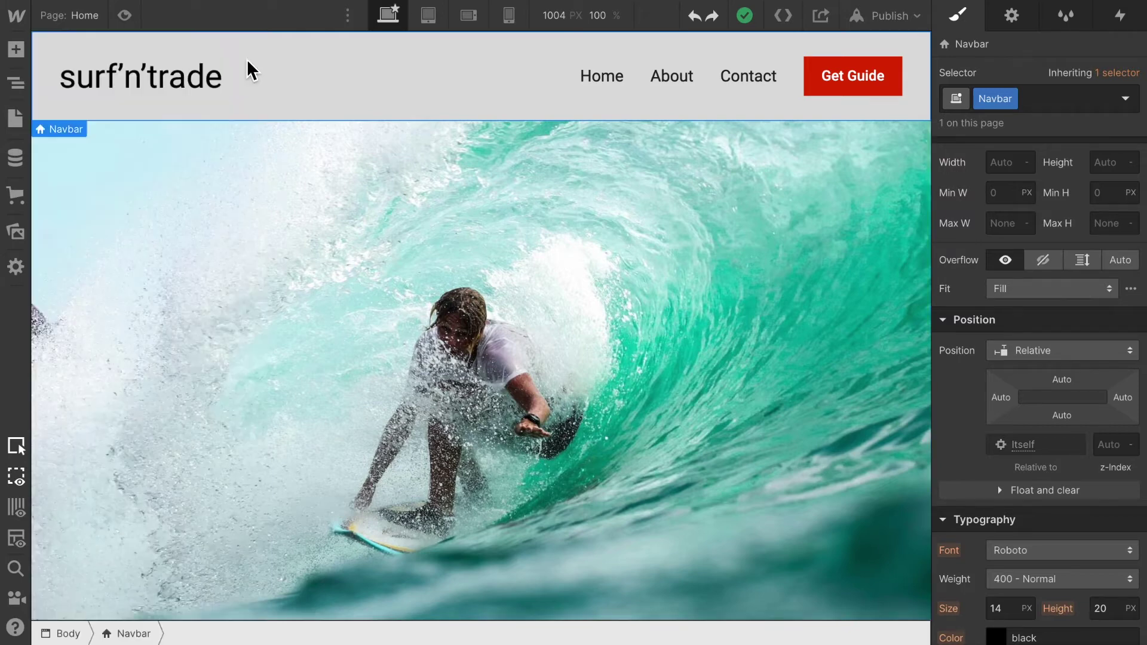
pyautogui.scroll(-2, 1084, 556)
pyautogui.scroll(-3, 1084, 557)
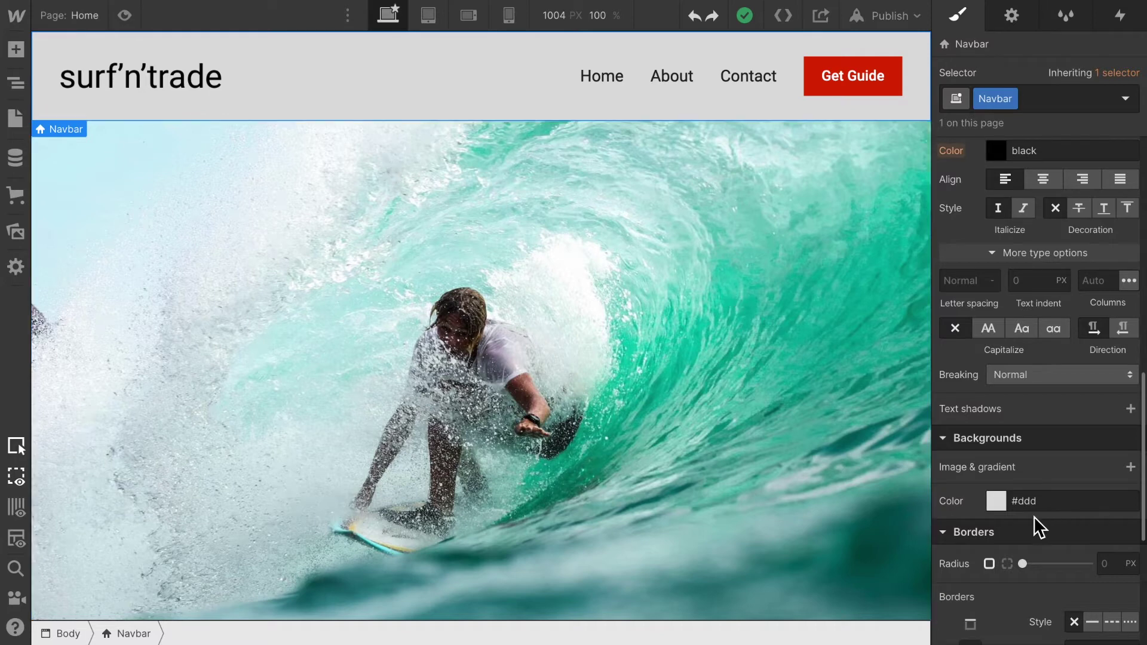
pyautogui.click(996, 501)
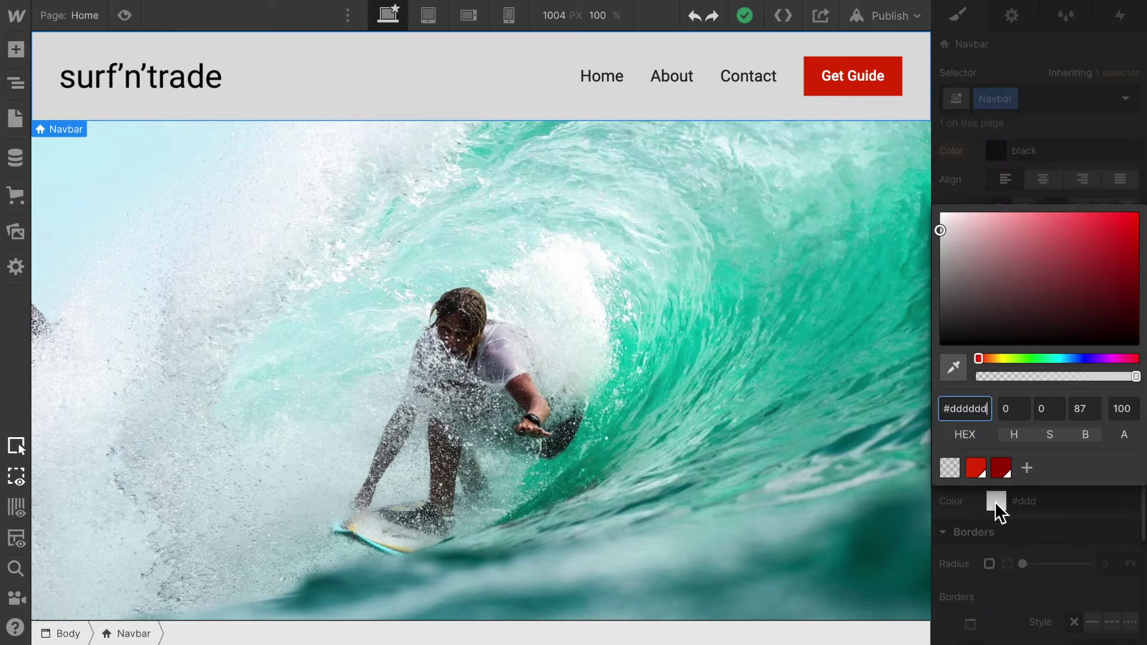
pyautogui.click(948, 466)
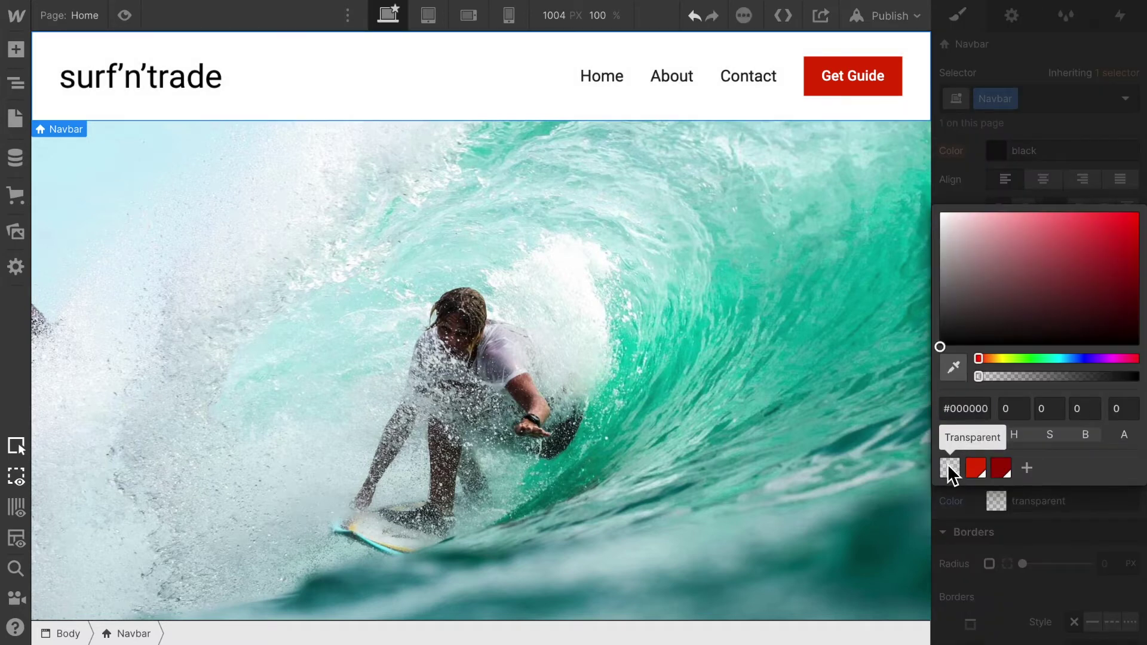
pyautogui.click(1072, 533)
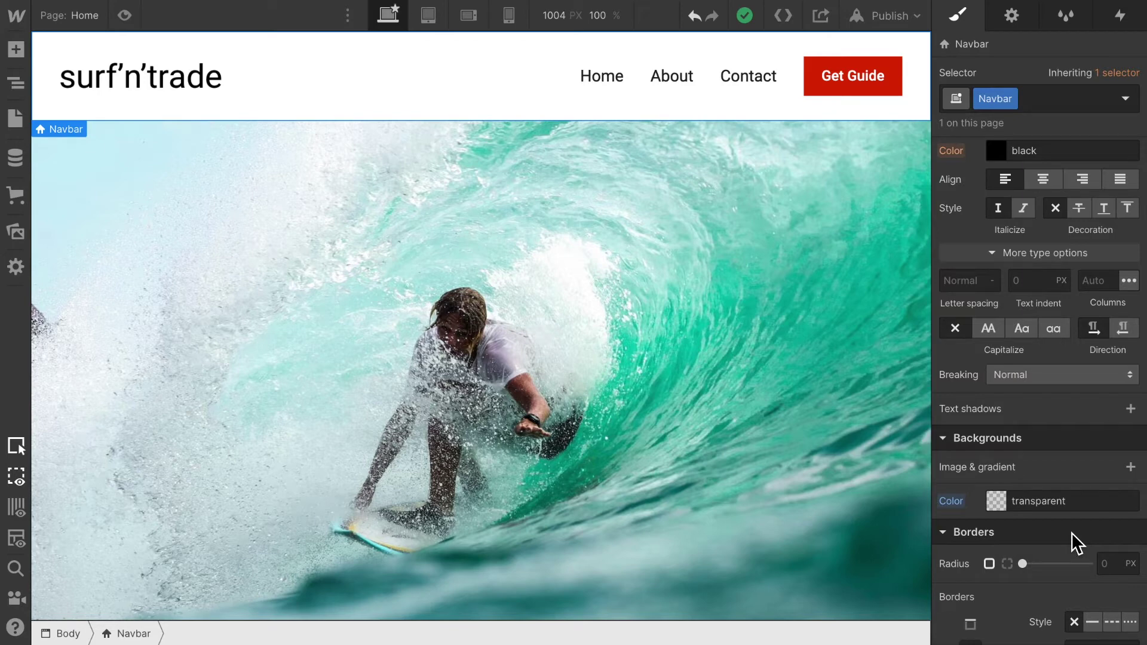
pyautogui.scroll(3, 1073, 476)
pyautogui.scroll(3, 1074, 476)
pyautogui.scroll(2, 1074, 476)
pyautogui.scroll(4, 1073, 476)
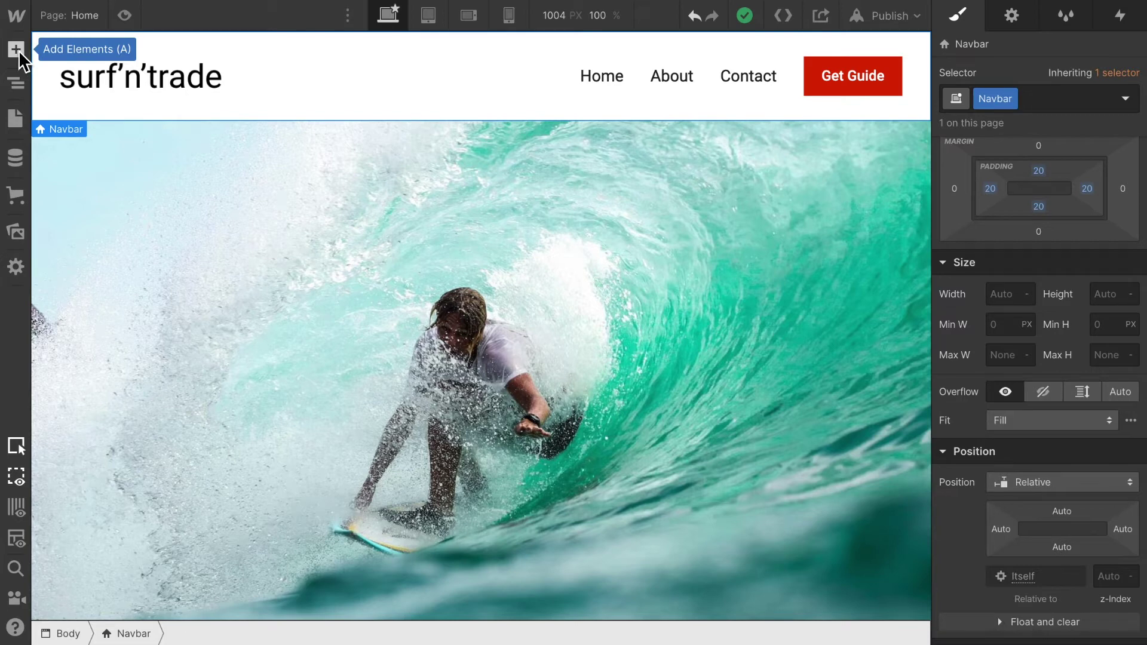
# Step: Drag a new Heading into the Navigator at the top of Body, above the Navbar
pyautogui.click(16, 51)
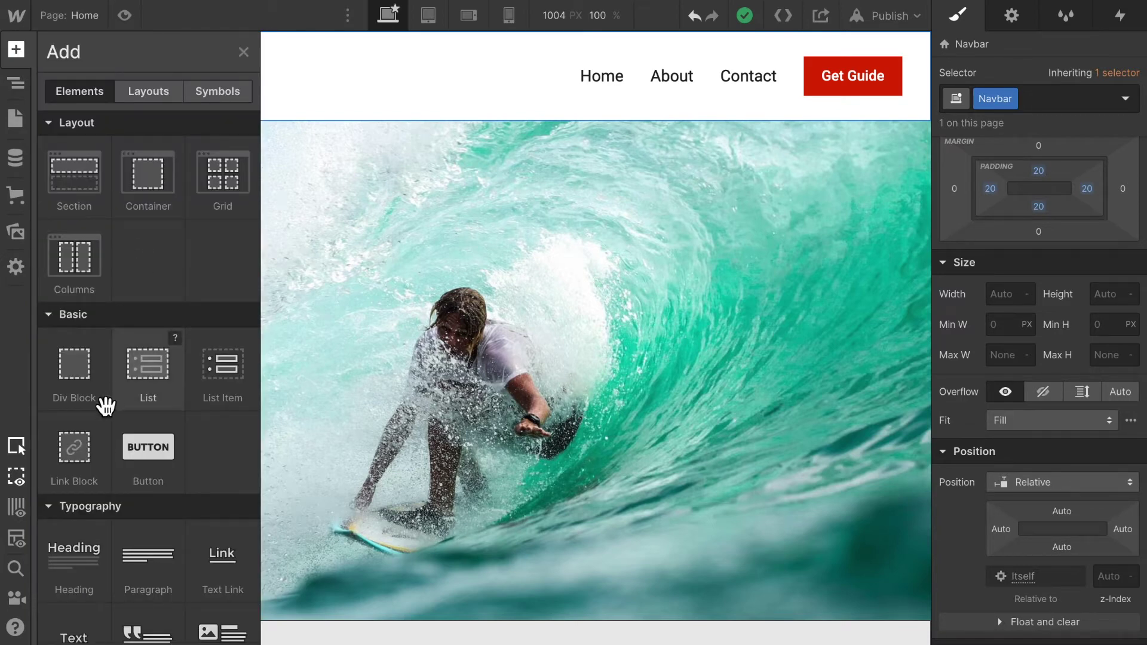
pyautogui.moveTo(75, 557)
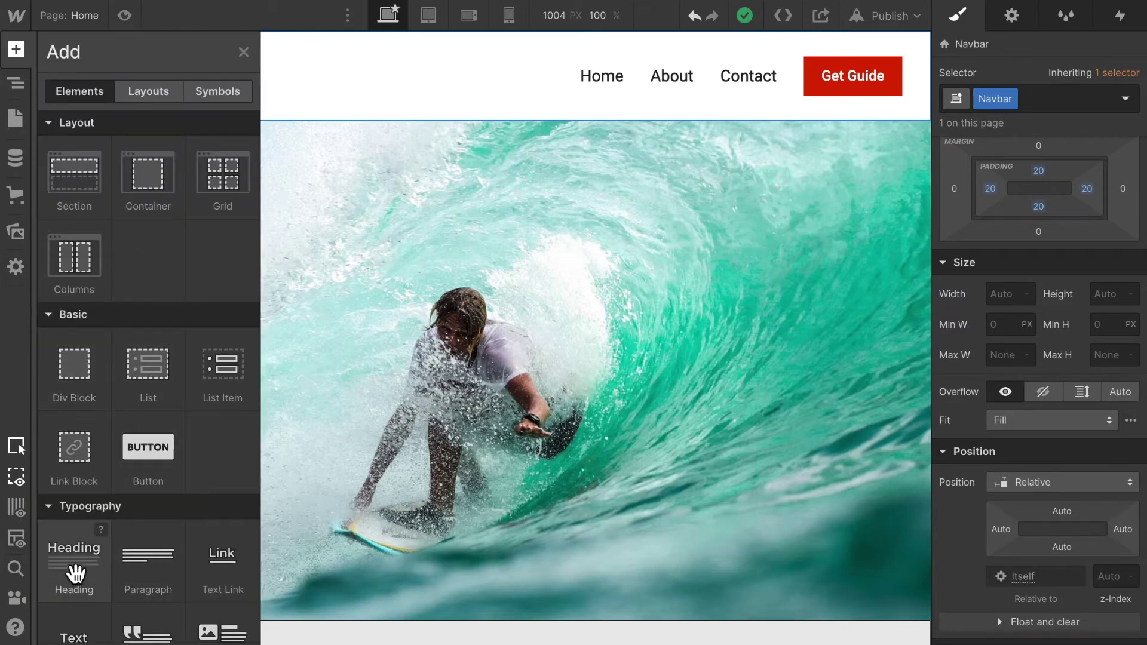
pyautogui.moveTo(95, 557)
pyautogui.mouseDown()
pyautogui.moveTo(996, 50)
pyautogui.moveTo(983, 35)
pyautogui.mouseUp()
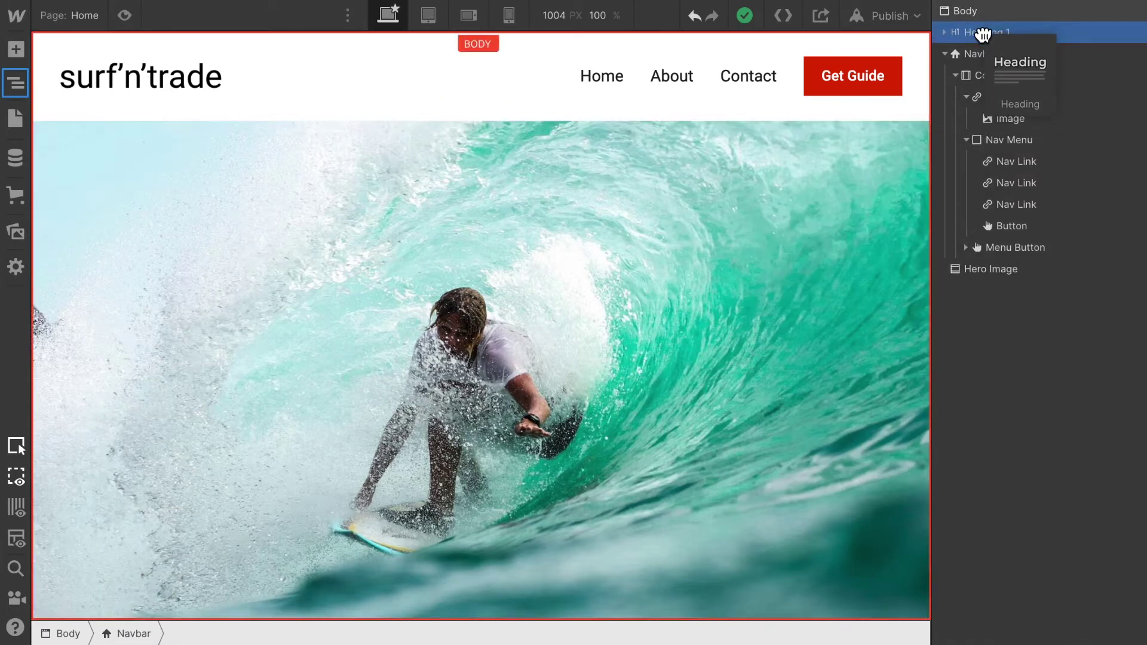
pyautogui.moveTo(984, 34); pyautogui.dragTo(982, 36)
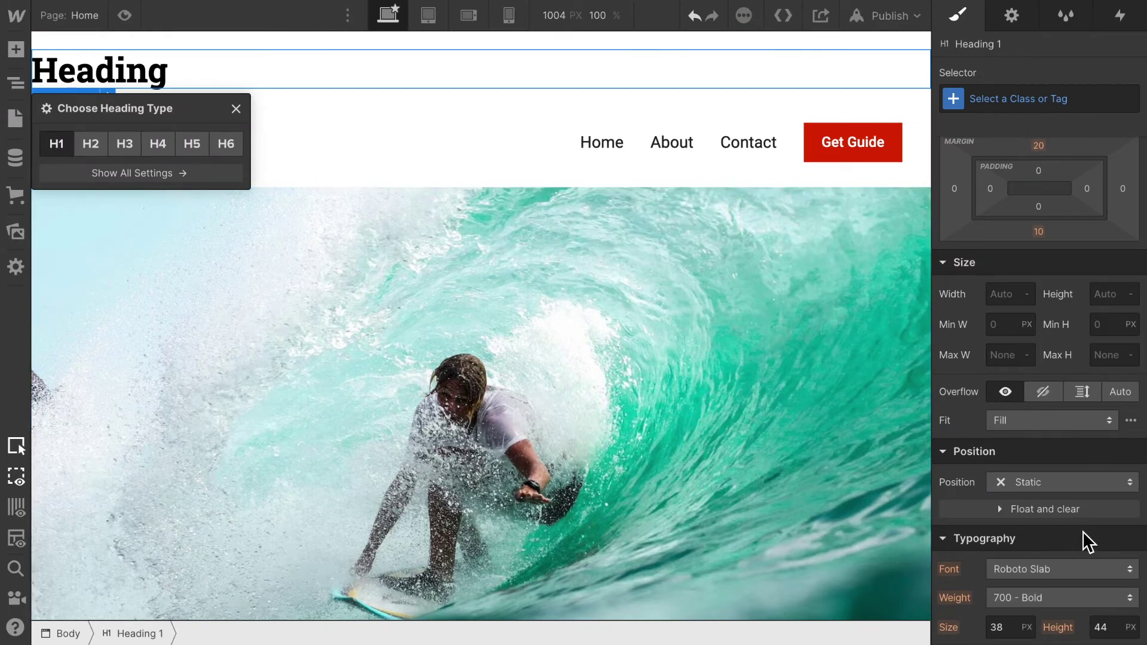
pyautogui.scroll(-1, 1085, 543)
pyautogui.scroll(-1, 1084, 534)
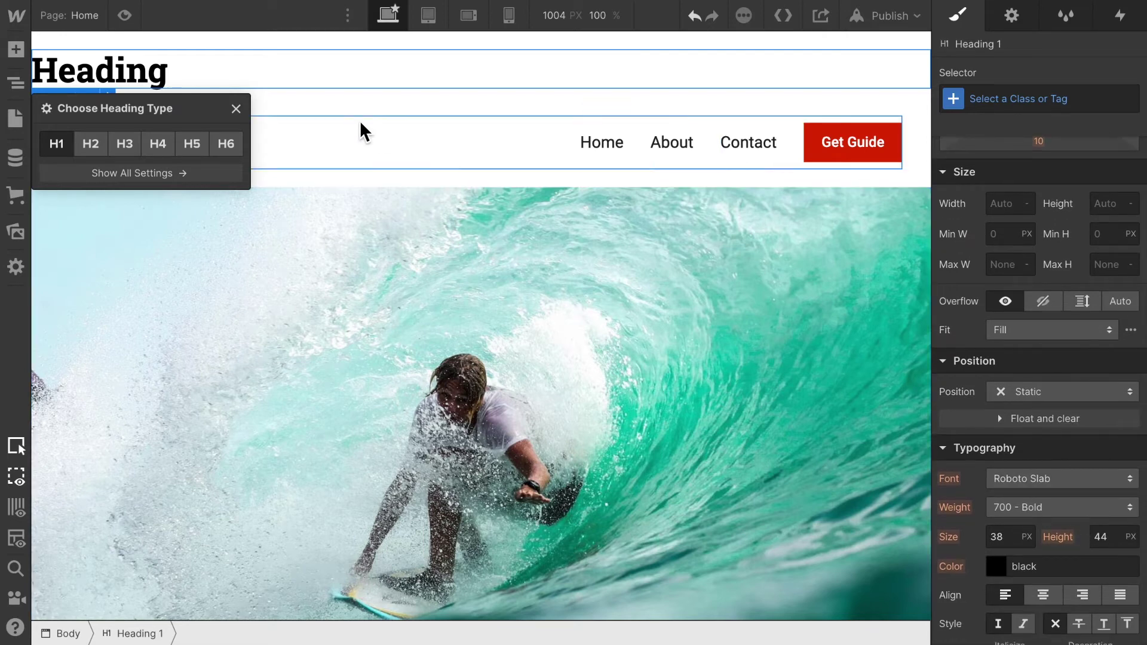
# Step: Dismiss the heading type chooser and select the Navbar element in the Navigator
pyautogui.click(238, 110)
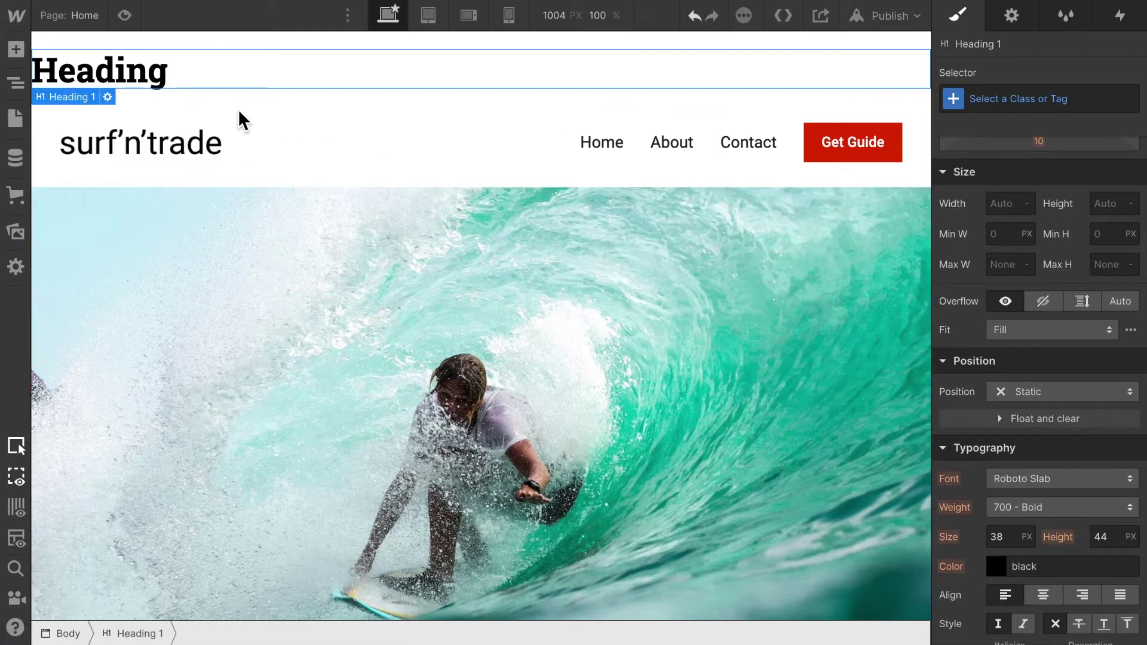
pyautogui.click(16, 84)
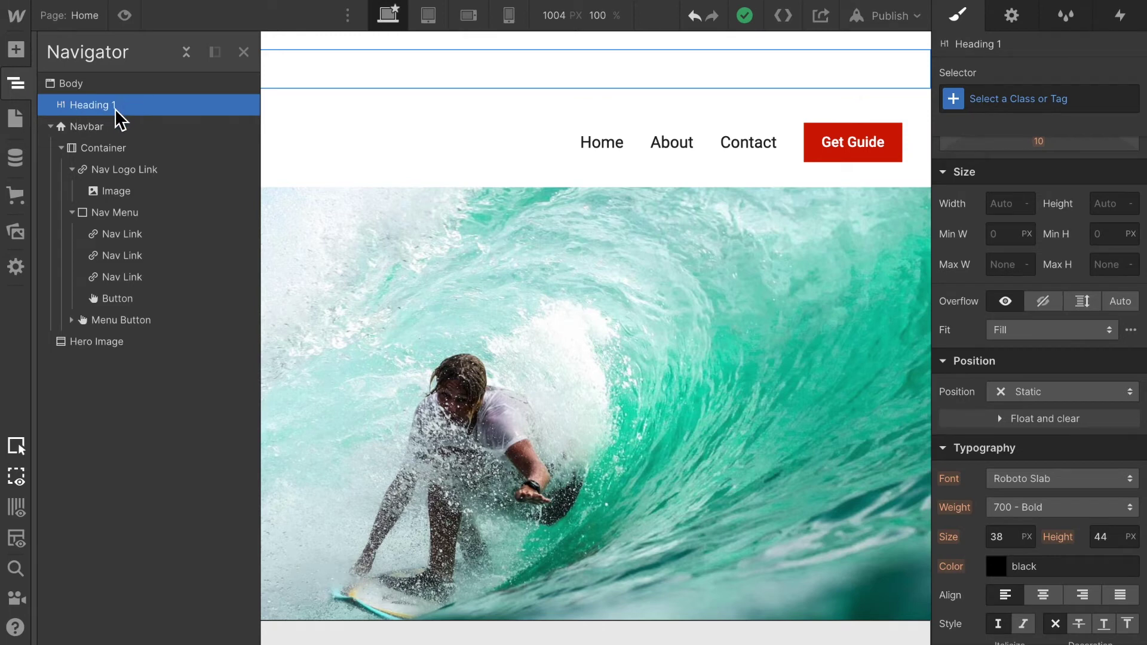
pyautogui.click(123, 128)
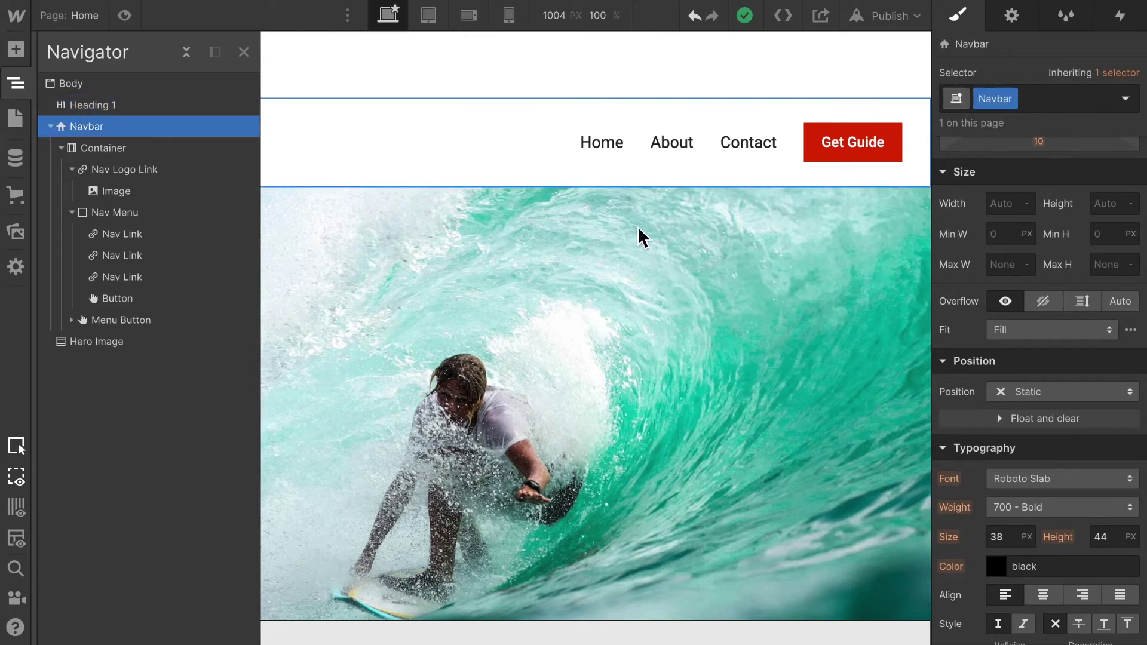
# Step: Set the navbar's position to Fixed with the full-width top preset
pyautogui.click(242, 52)
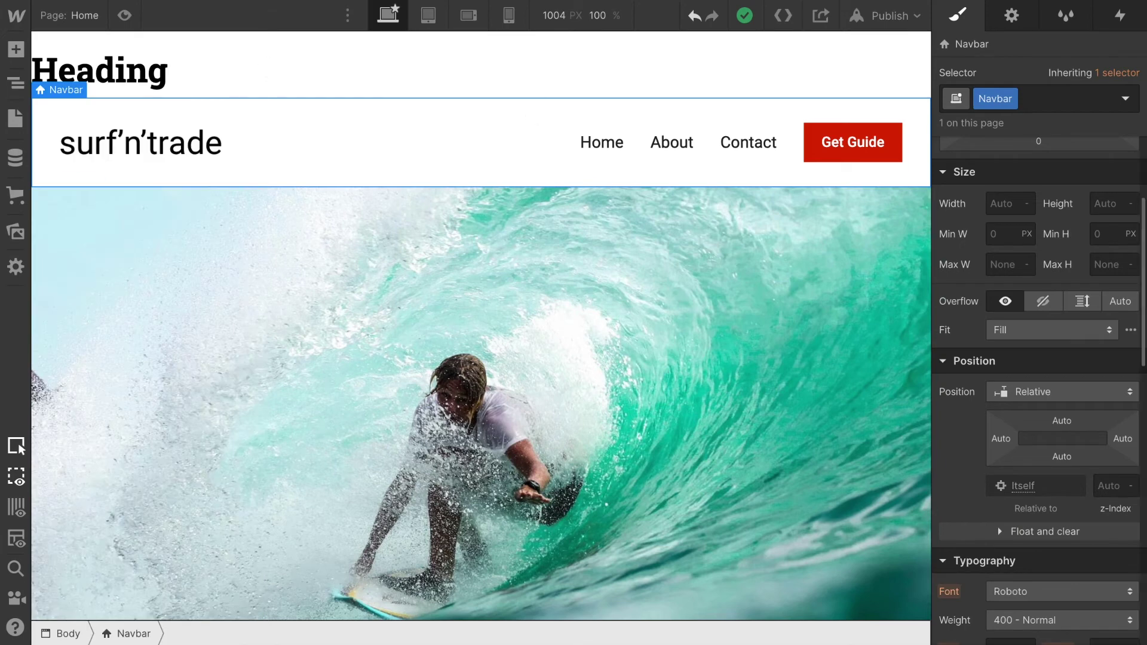
pyautogui.click(1092, 395)
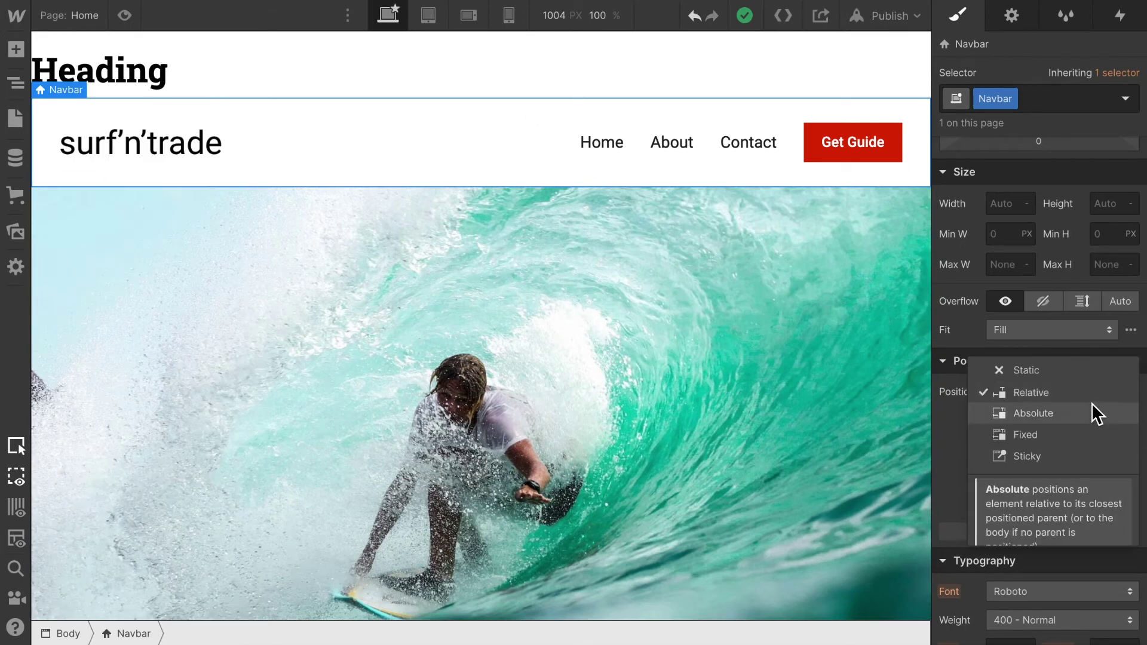
pyautogui.click(1070, 429)
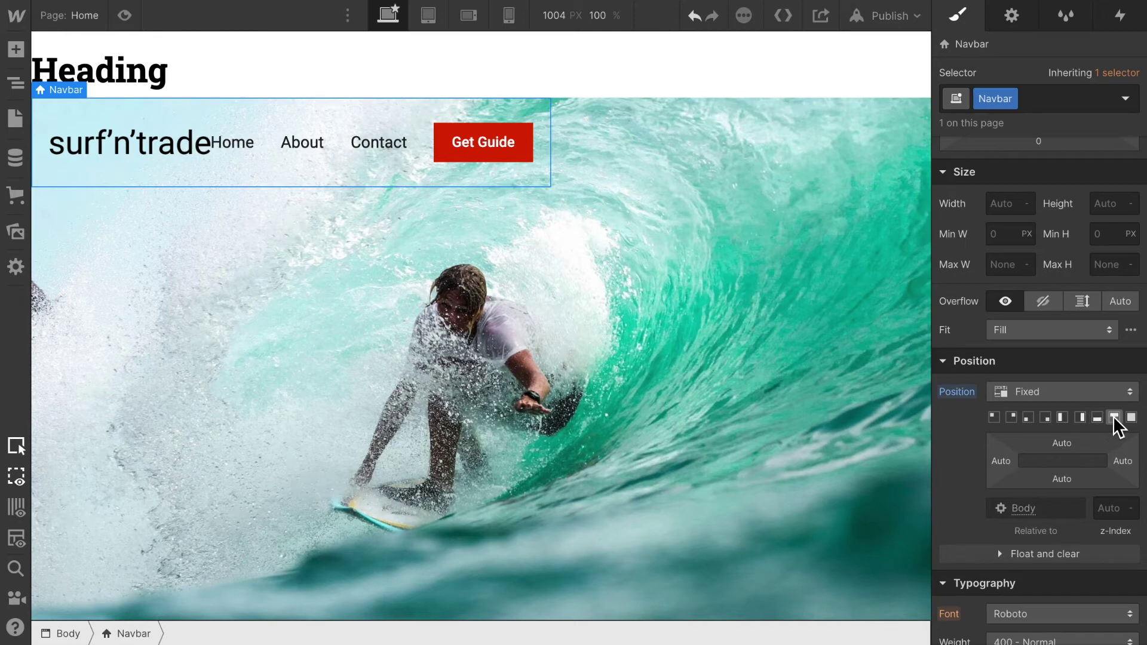
pyautogui.click(1115, 419)
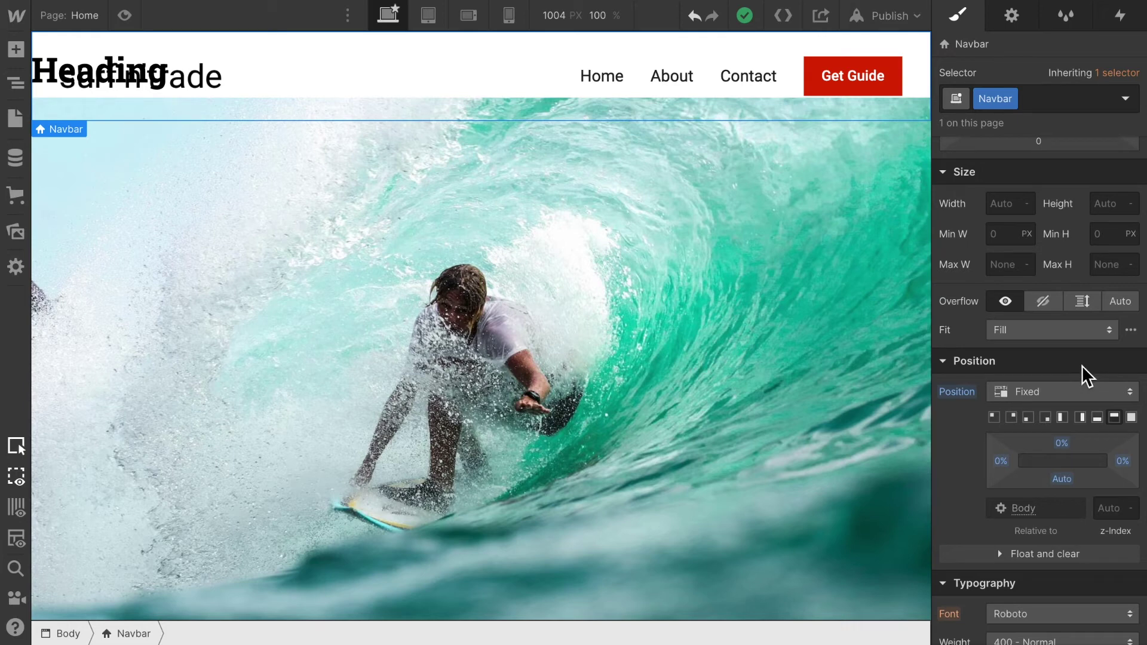
# Step: Delete the stray Heading 1 via the Navigator and switch to Preview mode
pyautogui.click(16, 86)
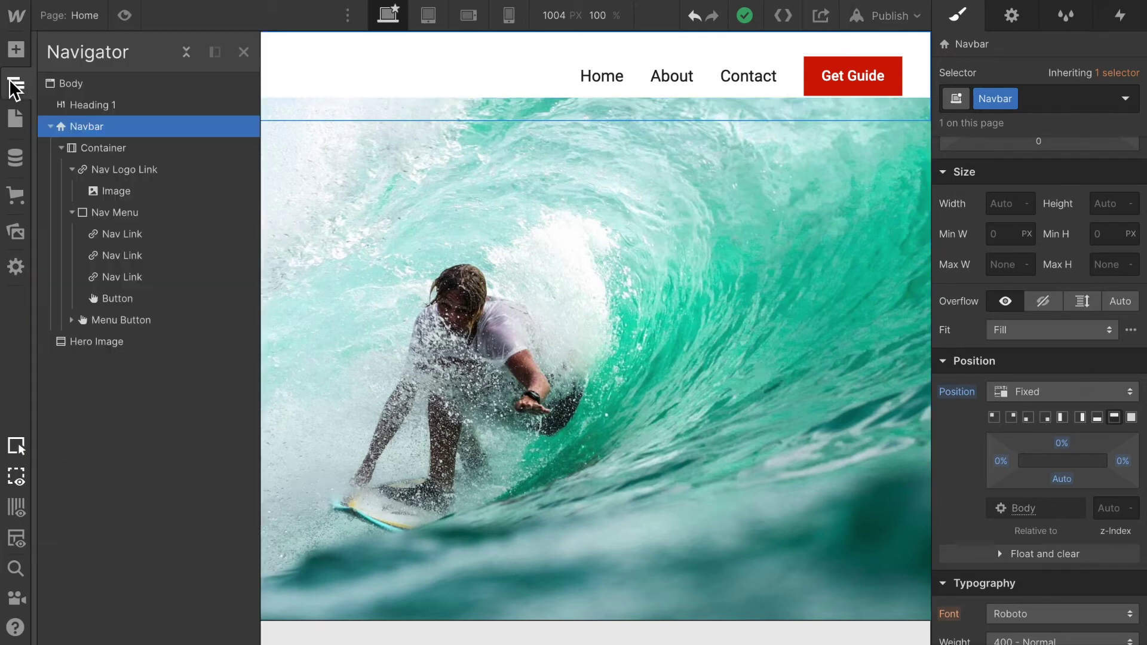
pyautogui.click(120, 109)
pyautogui.press('Delete')
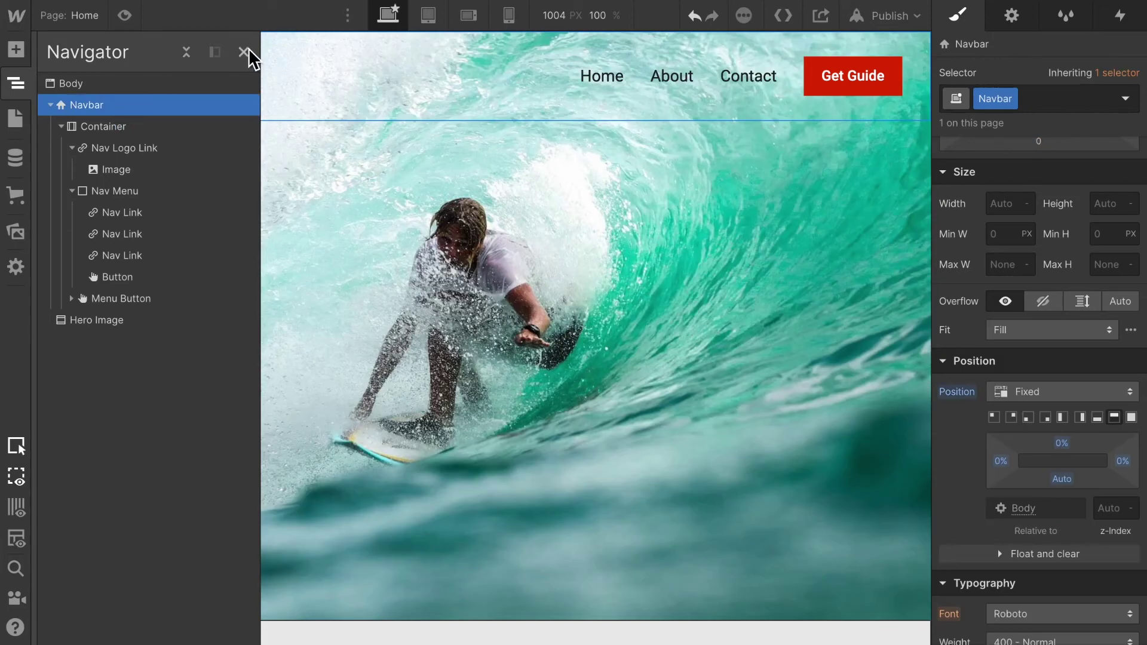
pyautogui.click(243, 52)
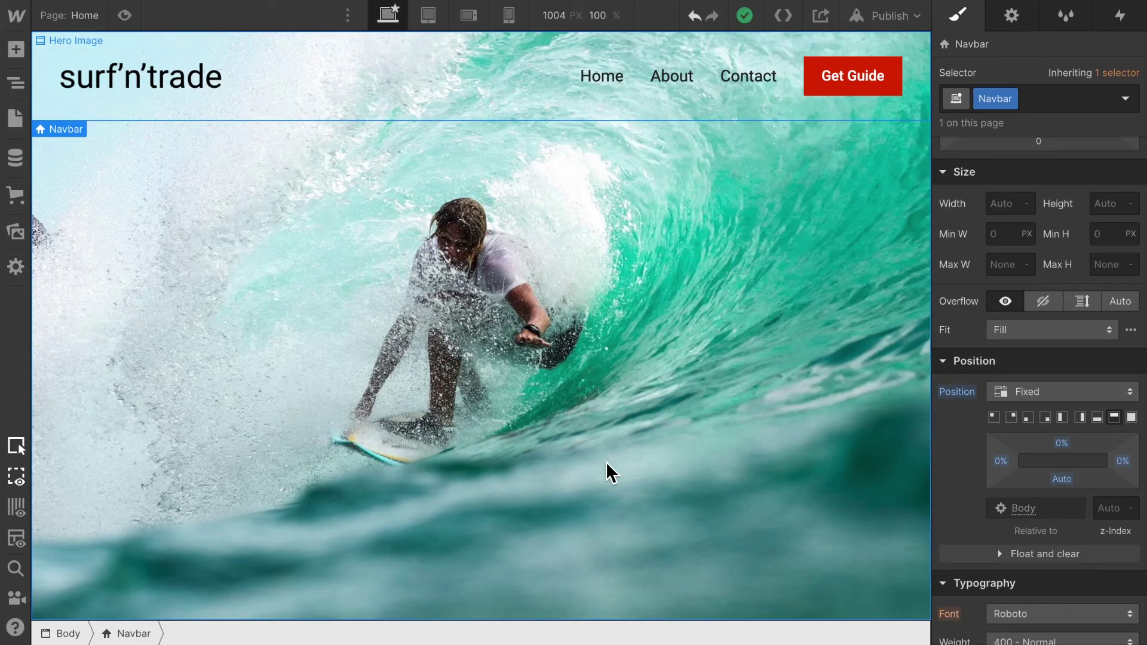
pyautogui.click(125, 16)
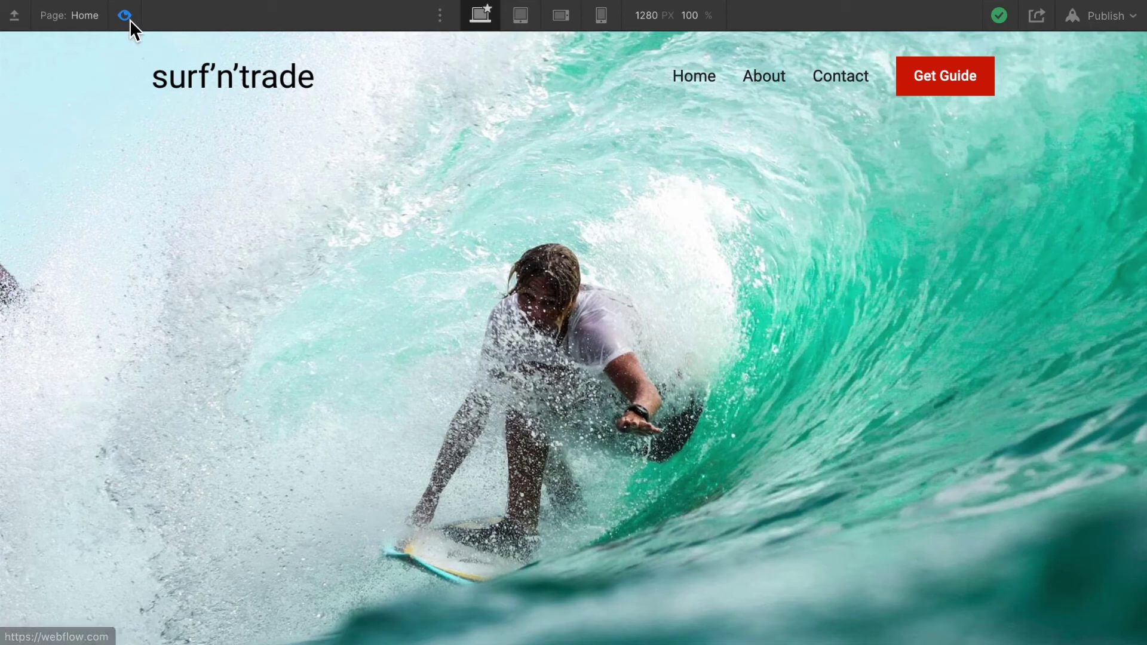
# Step: Exit Preview mode back to the Designer editing canvas
pyautogui.press('super+shift+p')
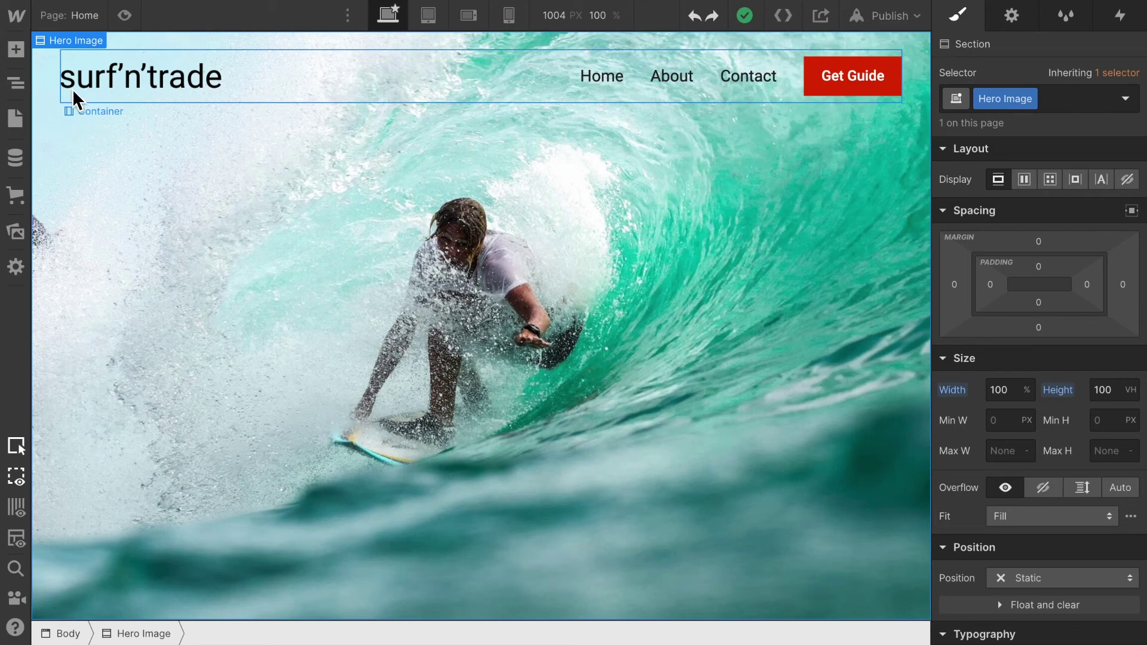
# Step: Set the navbar background to white at 50% alpha, then select the hero image
pyautogui.click(49, 101)
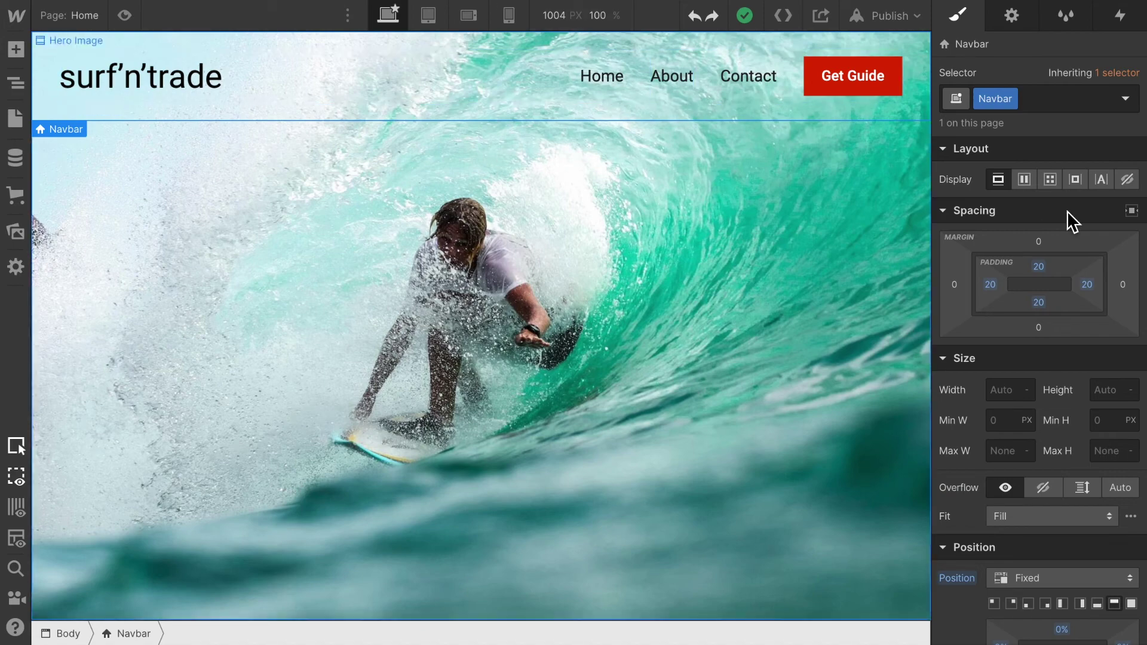
pyautogui.scroll(-2, 1074, 364)
pyautogui.scroll(-2, 1072, 363)
pyautogui.scroll(-3, 1073, 367)
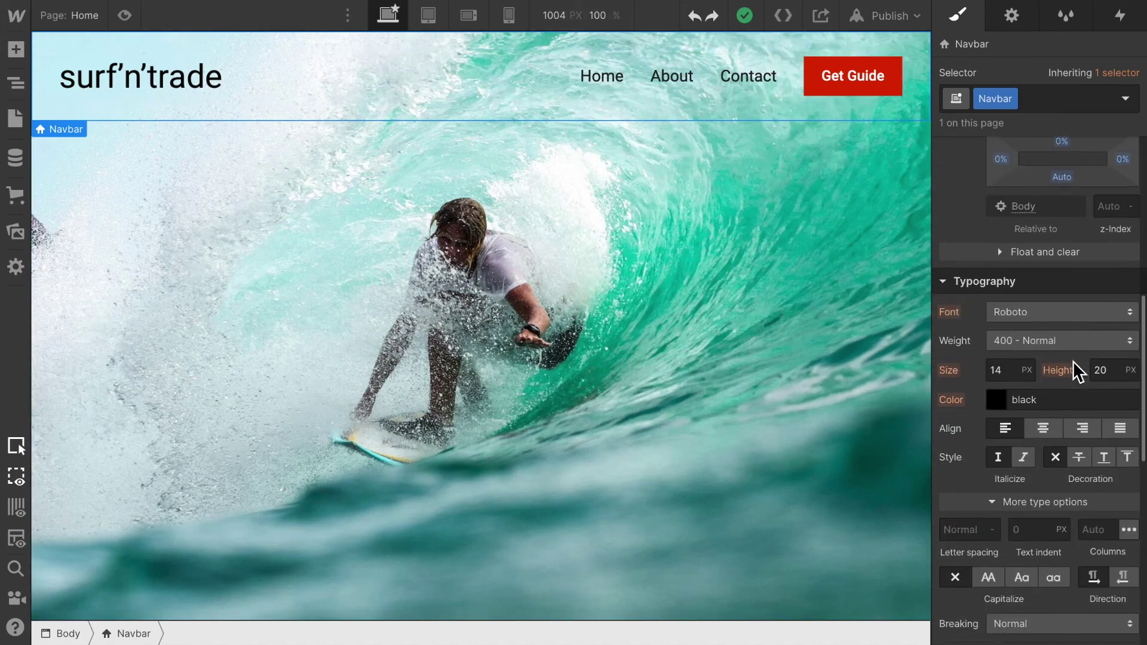
pyautogui.scroll(-1, 1075, 367)
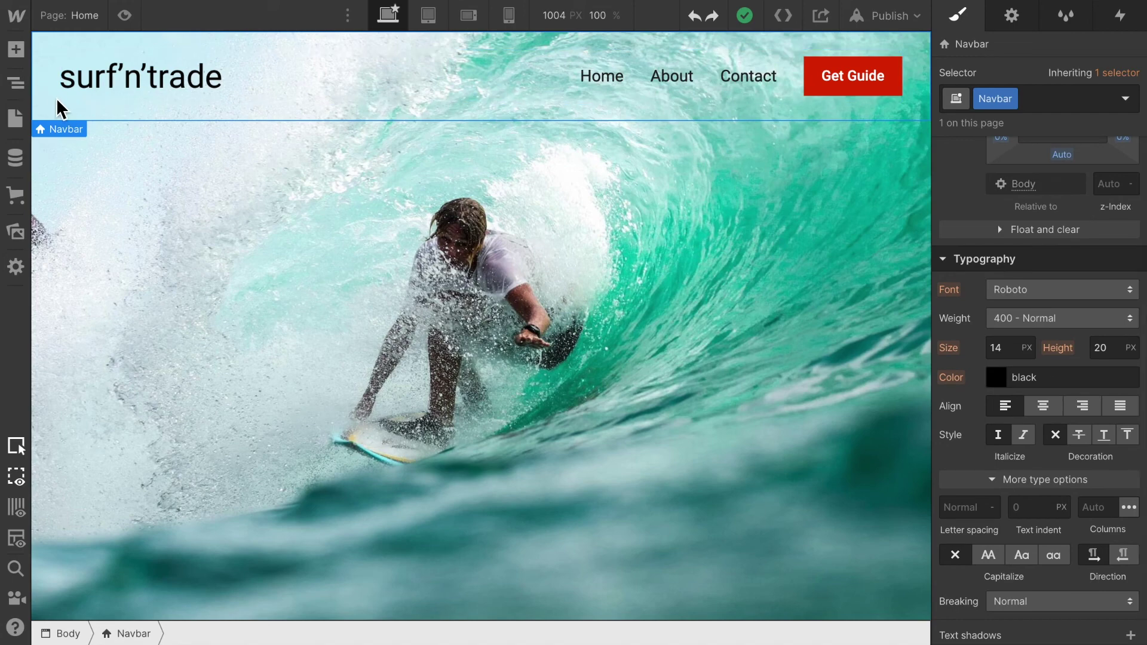
pyautogui.scroll(-3, 1106, 543)
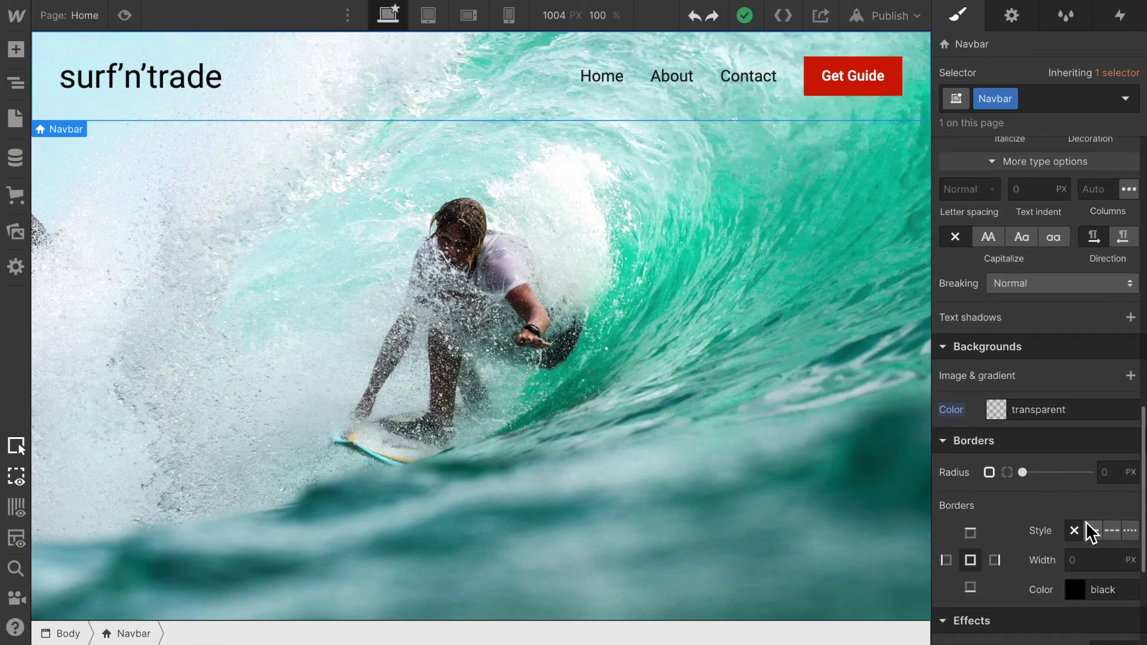
pyautogui.click(998, 410)
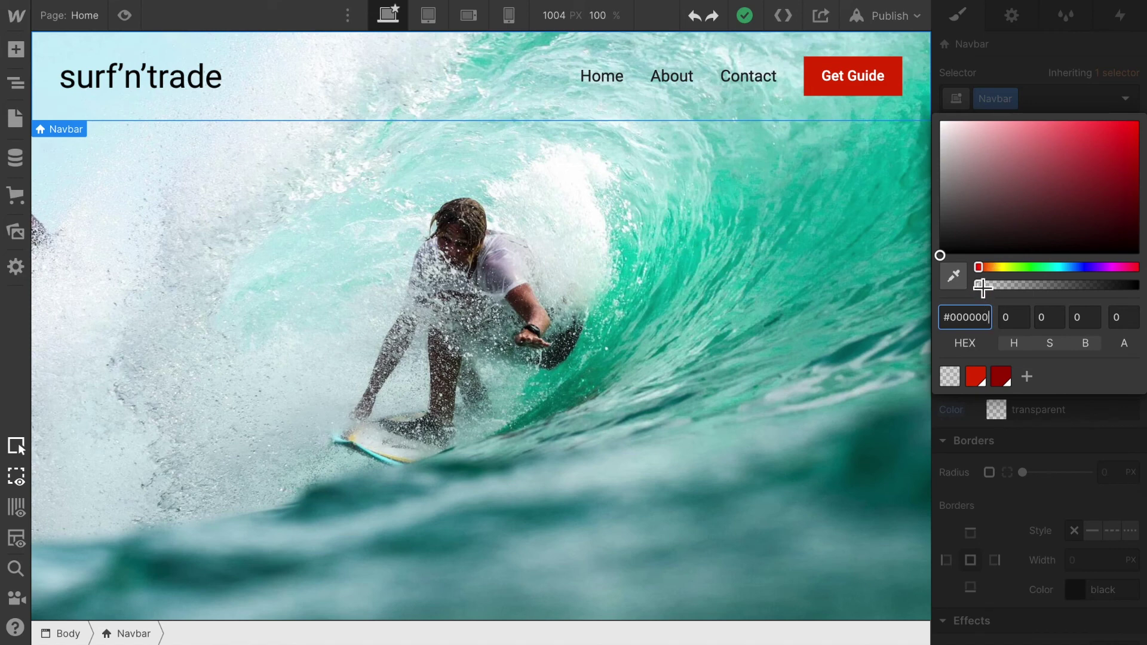
pyautogui.click(941, 121)
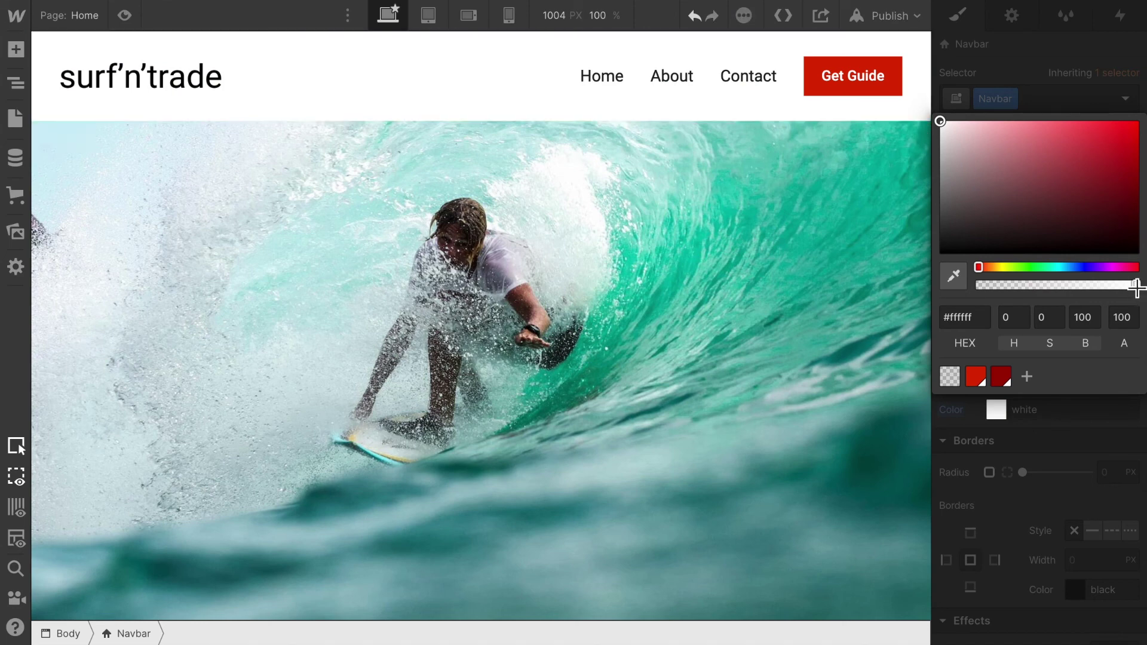
pyautogui.moveTo(1136, 285); pyautogui.dragTo(1062, 292)
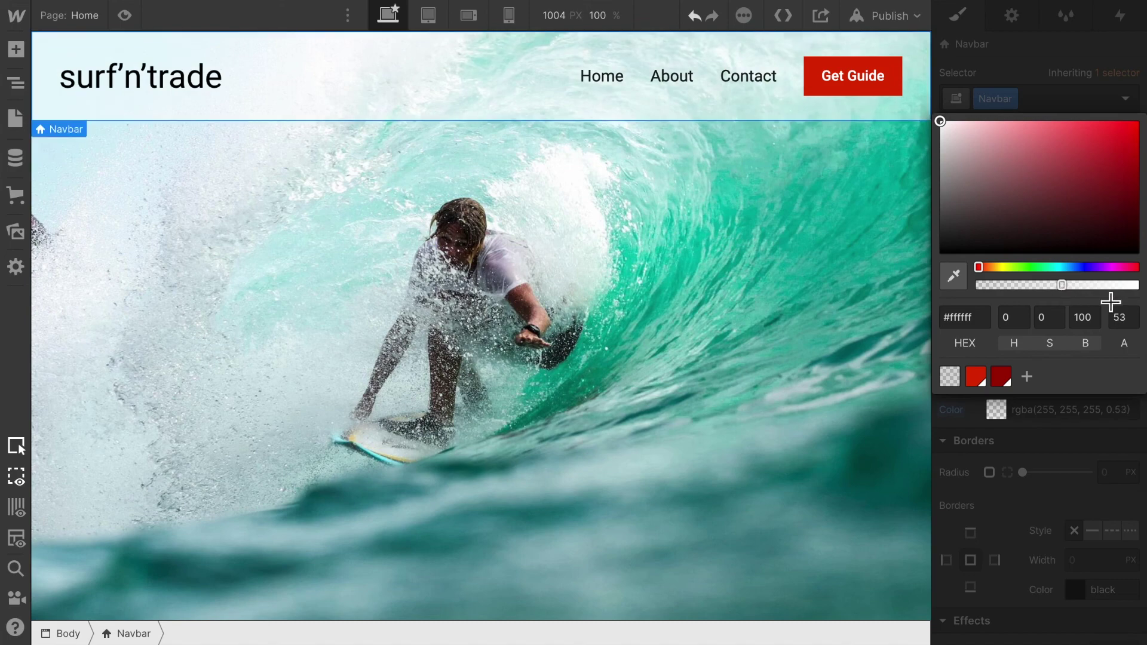
pyautogui.click(1123, 318)
pyautogui.click(757, 414)
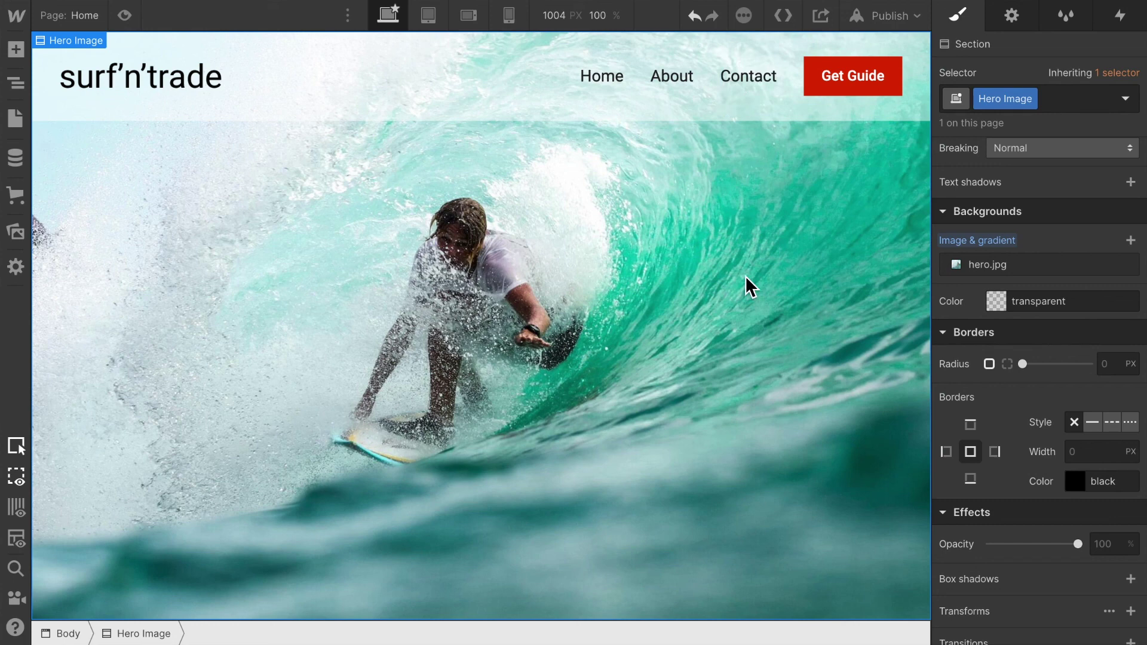
pyautogui.click(125, 15)
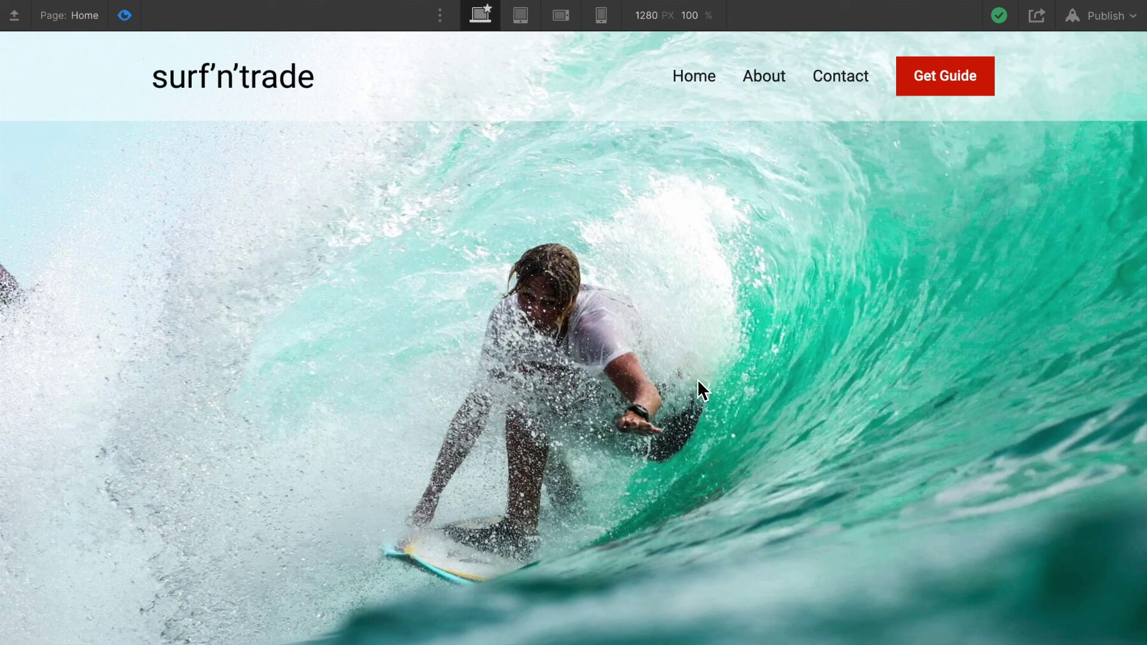
pyautogui.click(123, 16)
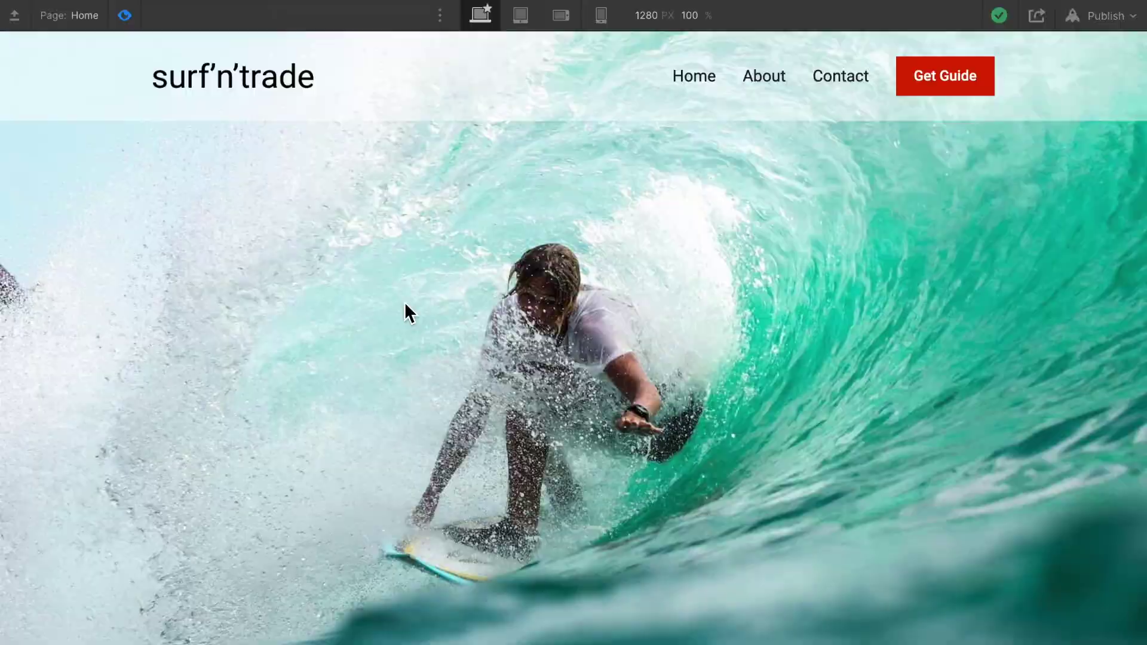